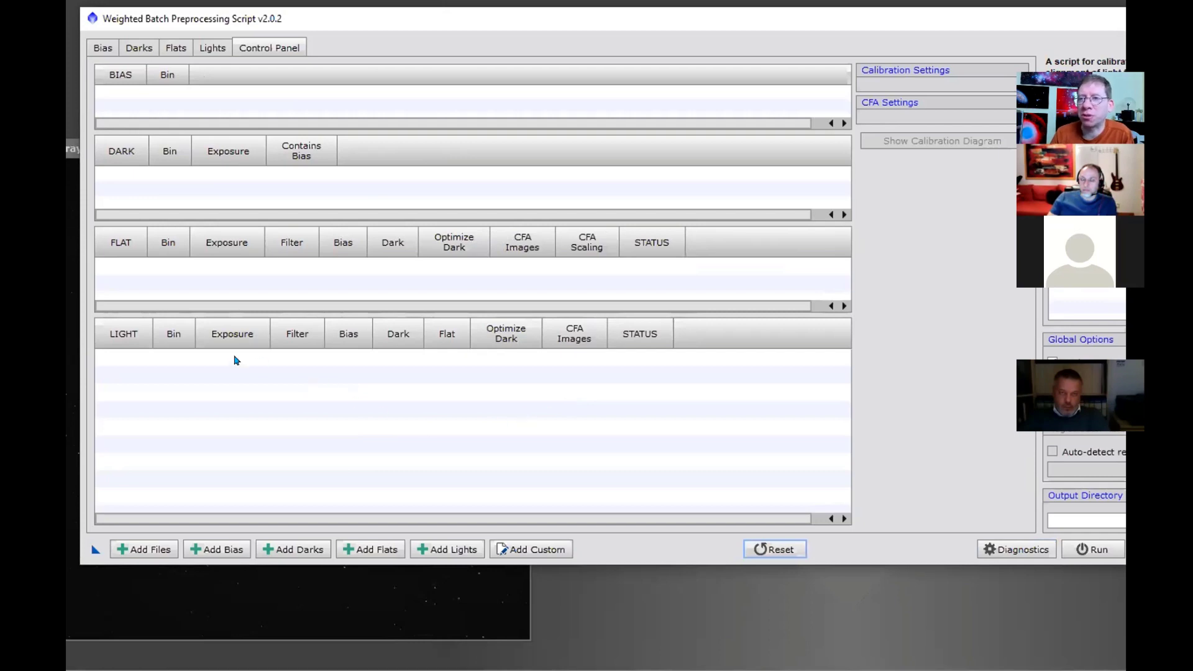
Show the empty dark-frame list on the WBPP Darks tab.
{"action": "left_click", "coordinate": [142, 46]}
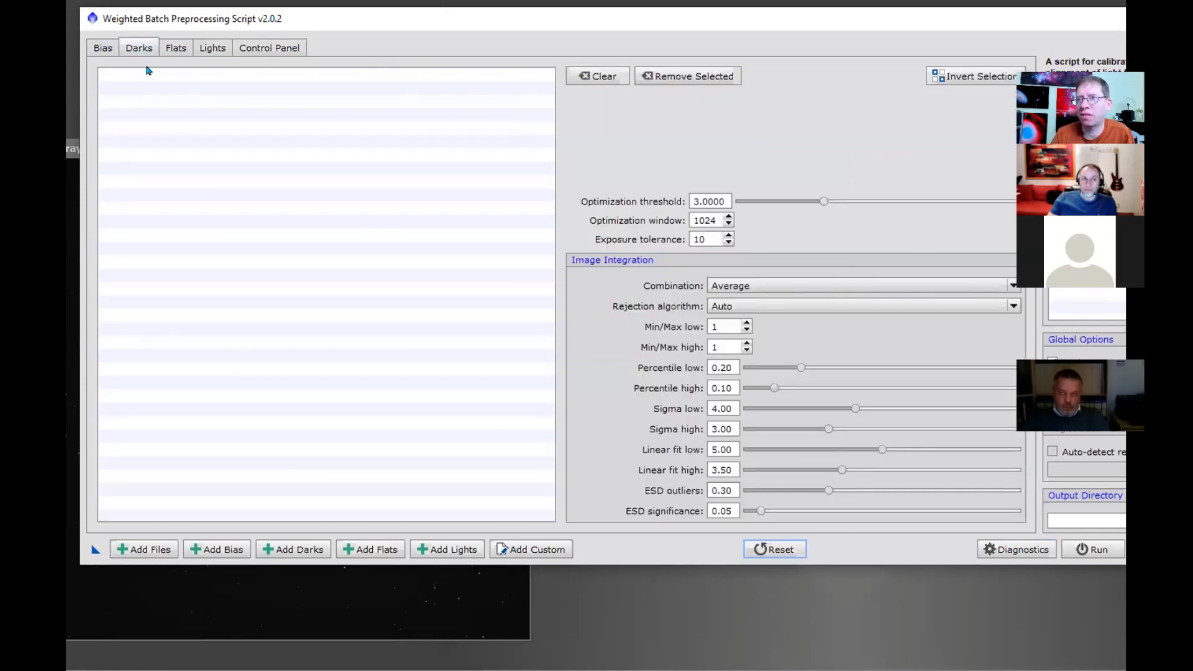
Add all five .xisf files from WBPP_2021 > _Example to WBPP, with Kermit.xisf as a 600s dark.
{"action": "left_click", "coordinate": [126, 547]}
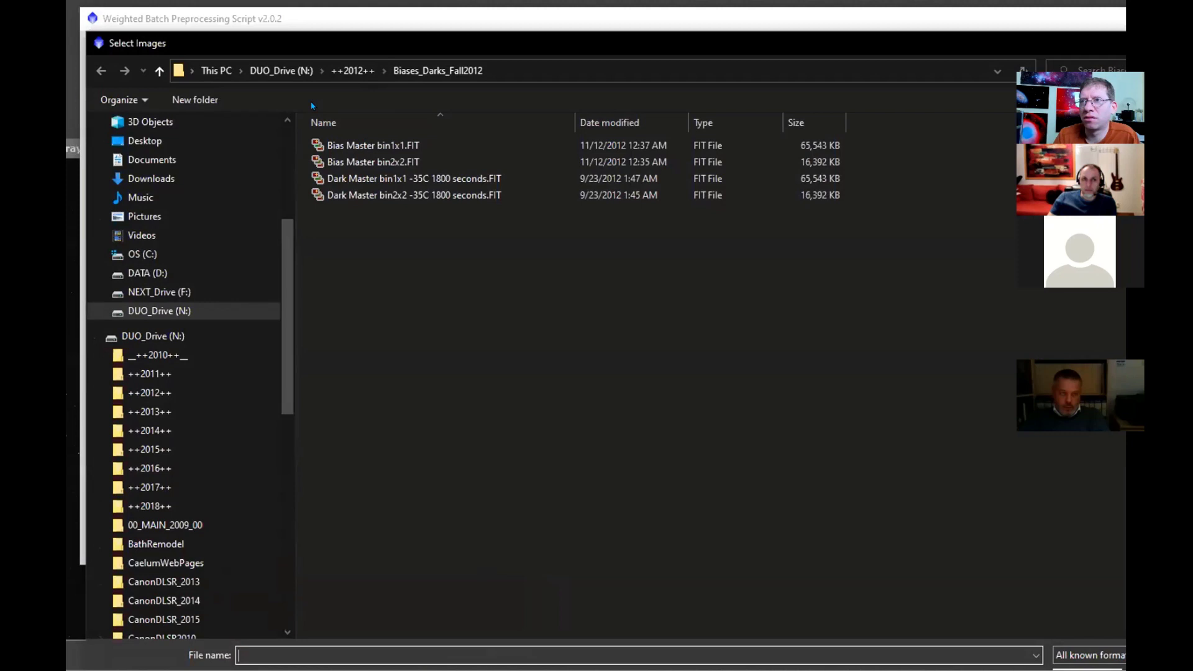
{"action": "scroll", "coordinate": [288, 139], "scroll_direction": "up", "scroll_amount": 5}
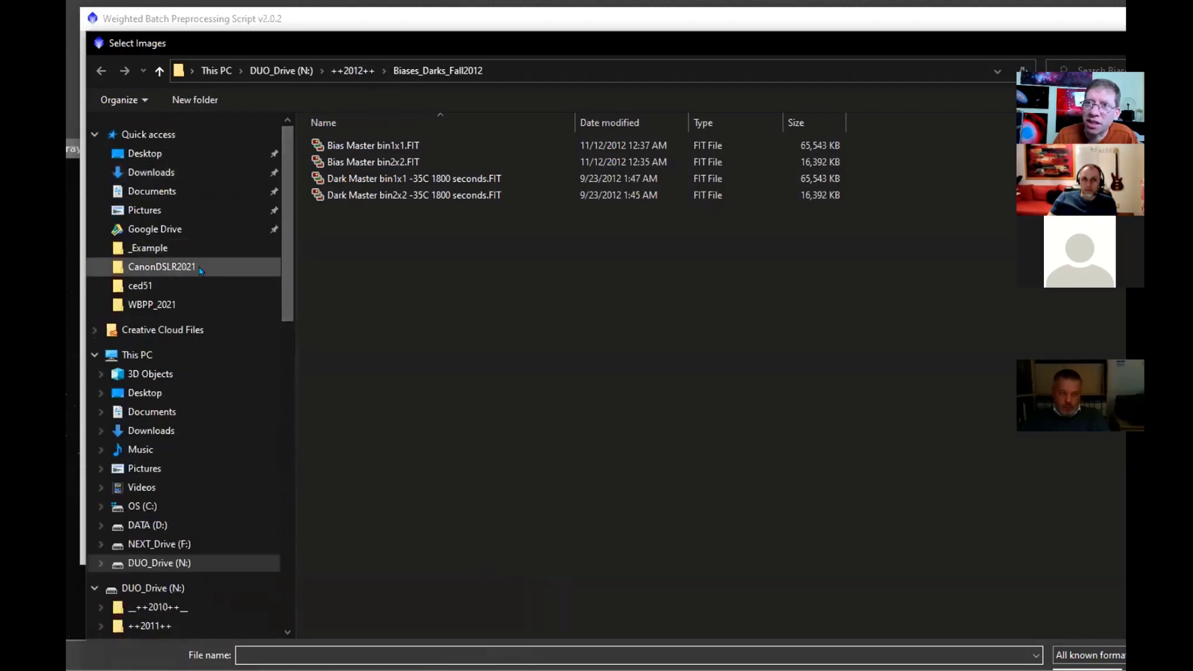
{"action": "left_click", "coordinate": [195, 306]}
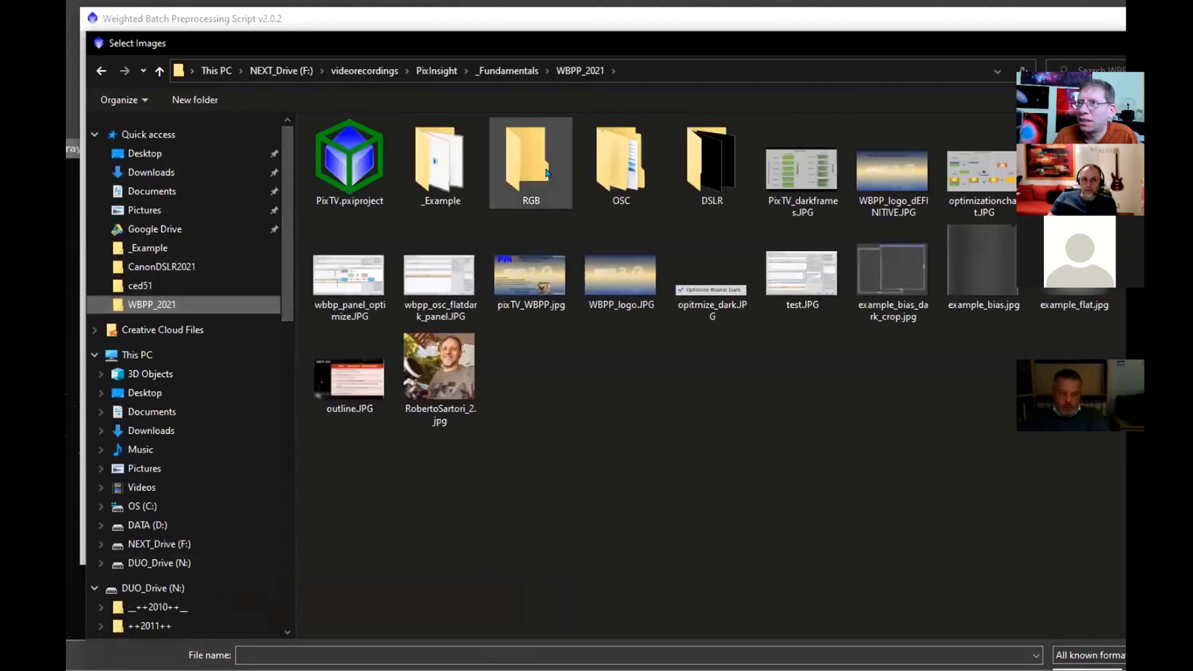
{"action": "double_click", "coordinate": [437, 171]}
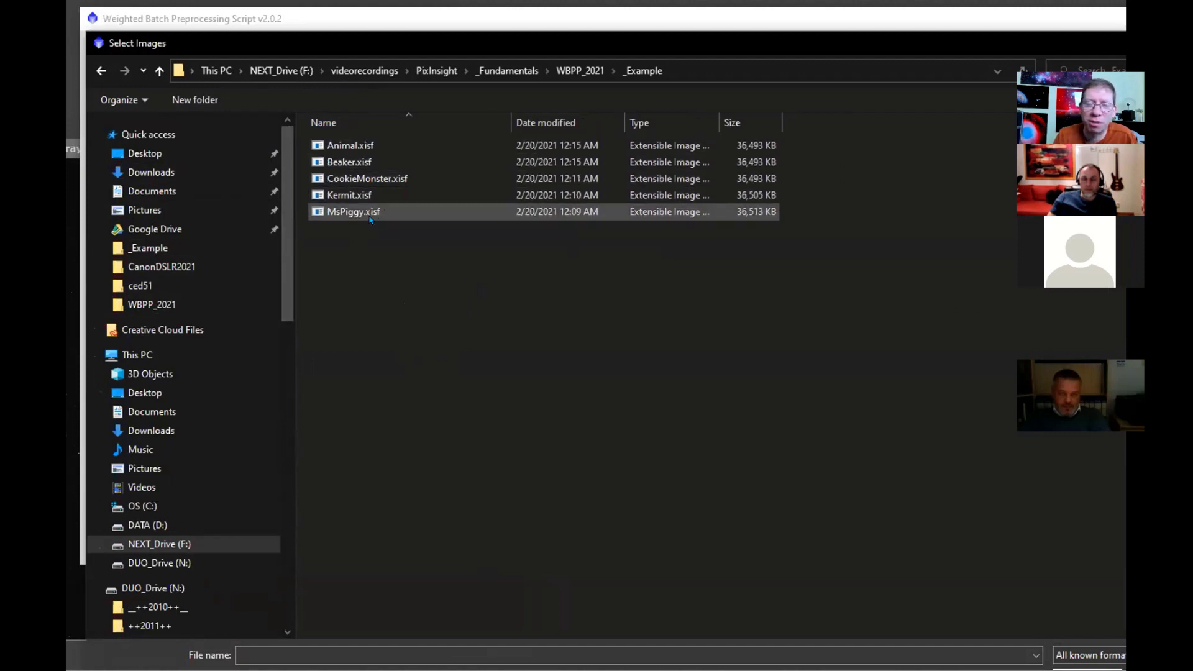
{"action": "left_click", "coordinate": [352, 167]}
{"action": "key", "text": "ctrl+a"}
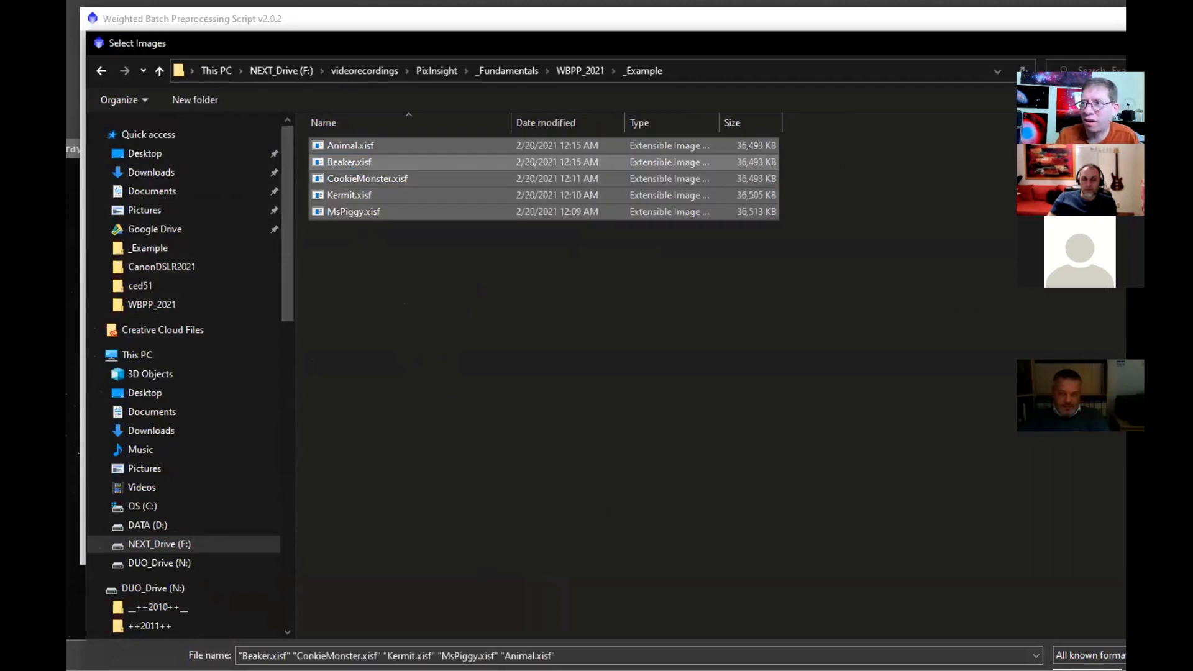
{"action": "key", "text": "Return"}
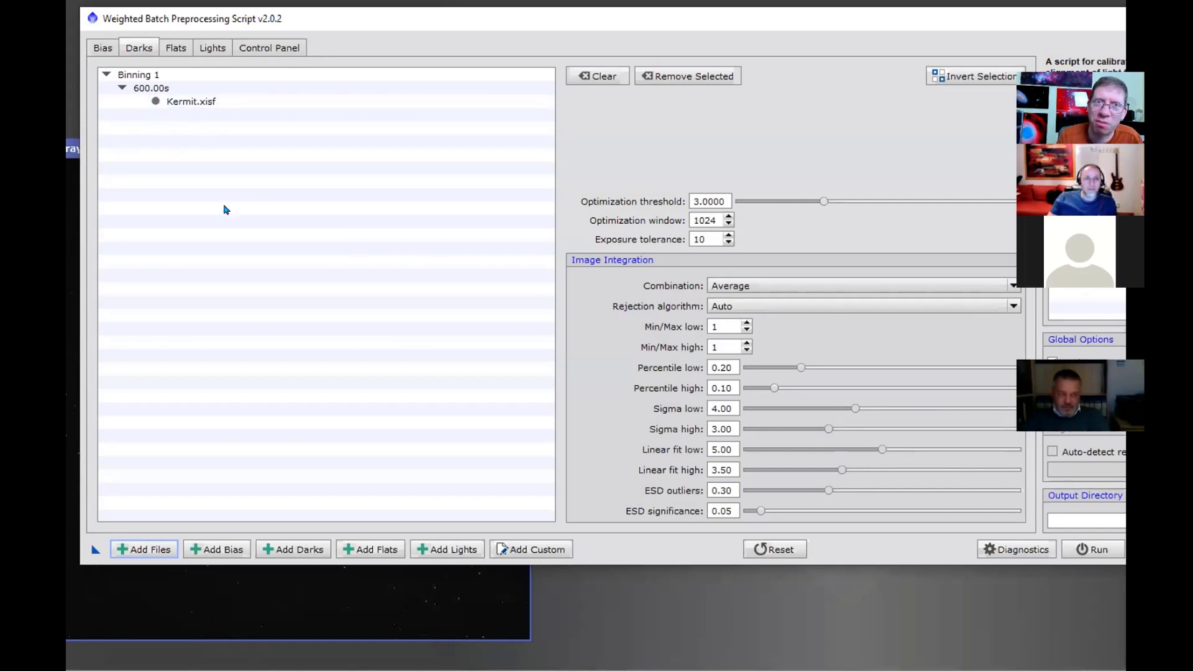
Review the Bias, Darks and Flats lists, ending on Bias showing MsPiggy.xisf.
{"action": "left_click", "coordinate": [102, 49]}
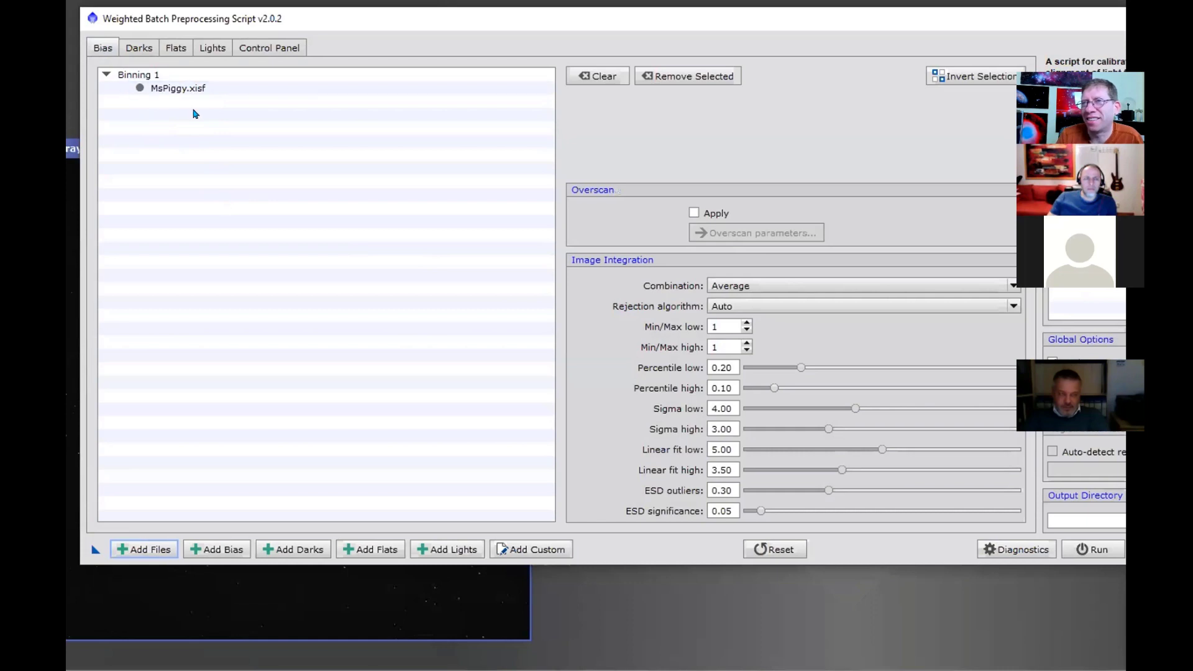
{"action": "left_click", "coordinate": [142, 49]}
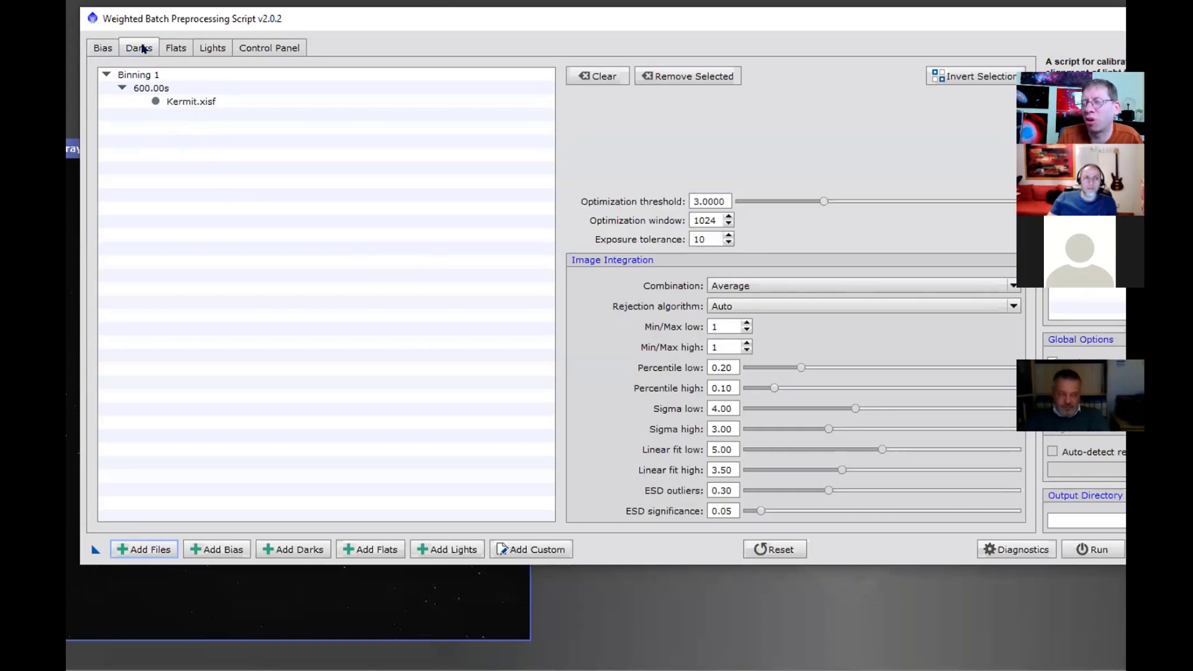
{"action": "left_click", "coordinate": [176, 49]}
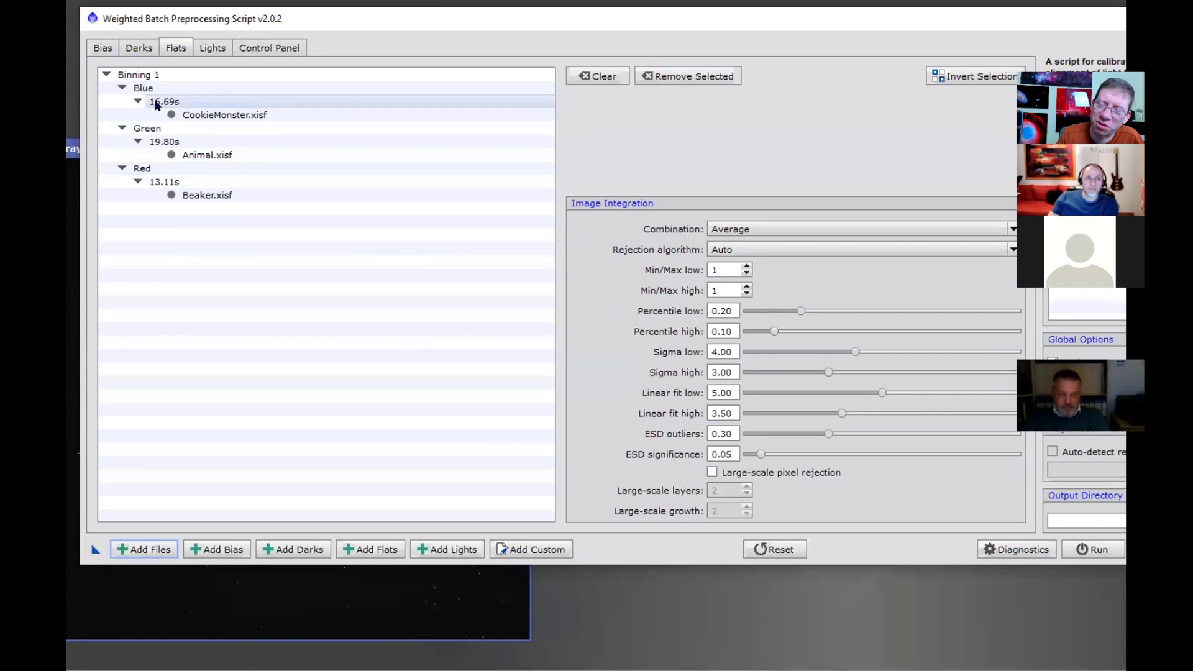
{"action": "left_click", "coordinate": [160, 549]}
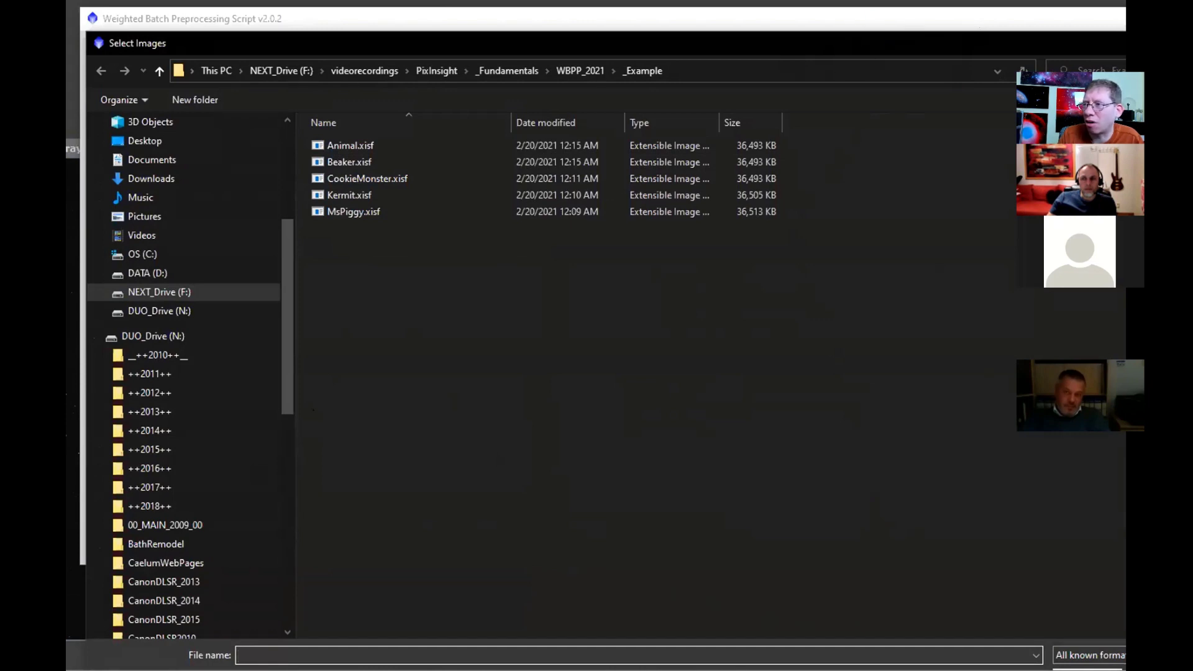
{"action": "key", "text": "Escape"}
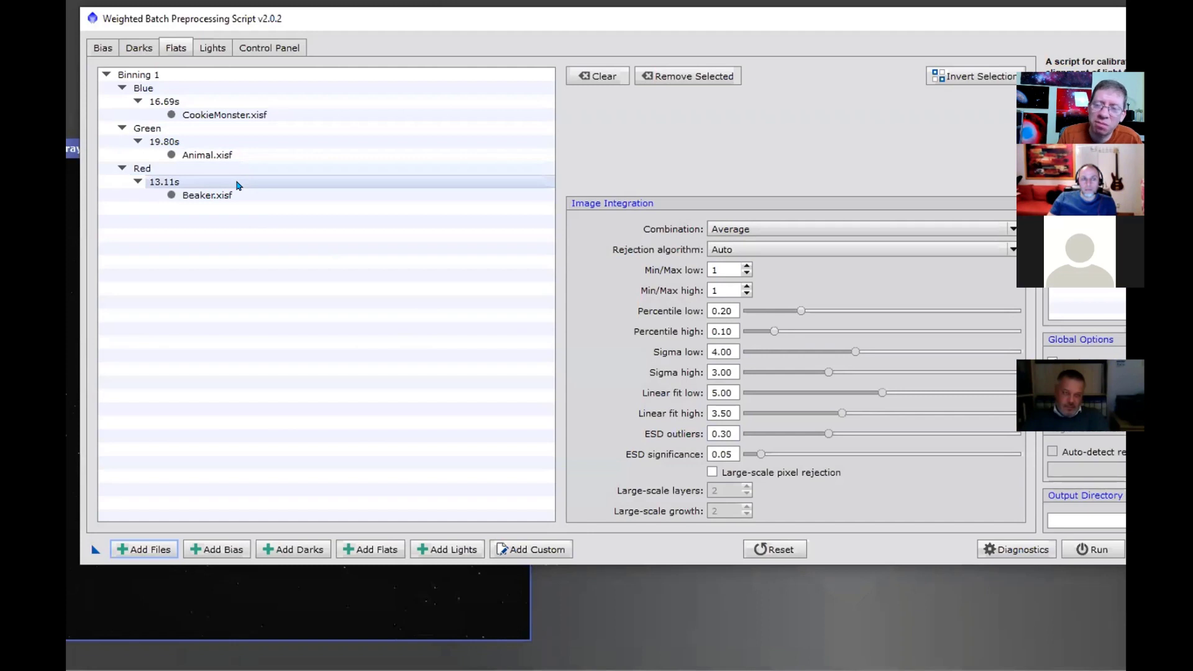
{"action": "left_click", "coordinate": [144, 47]}
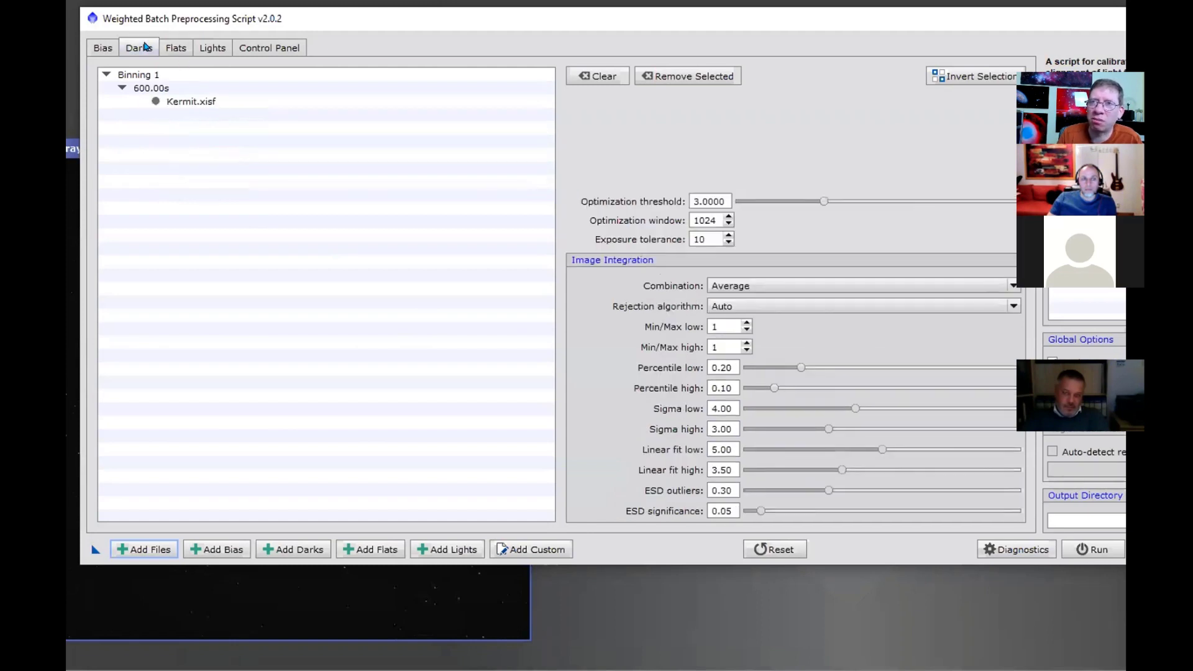
{"action": "left_click", "coordinate": [110, 48]}
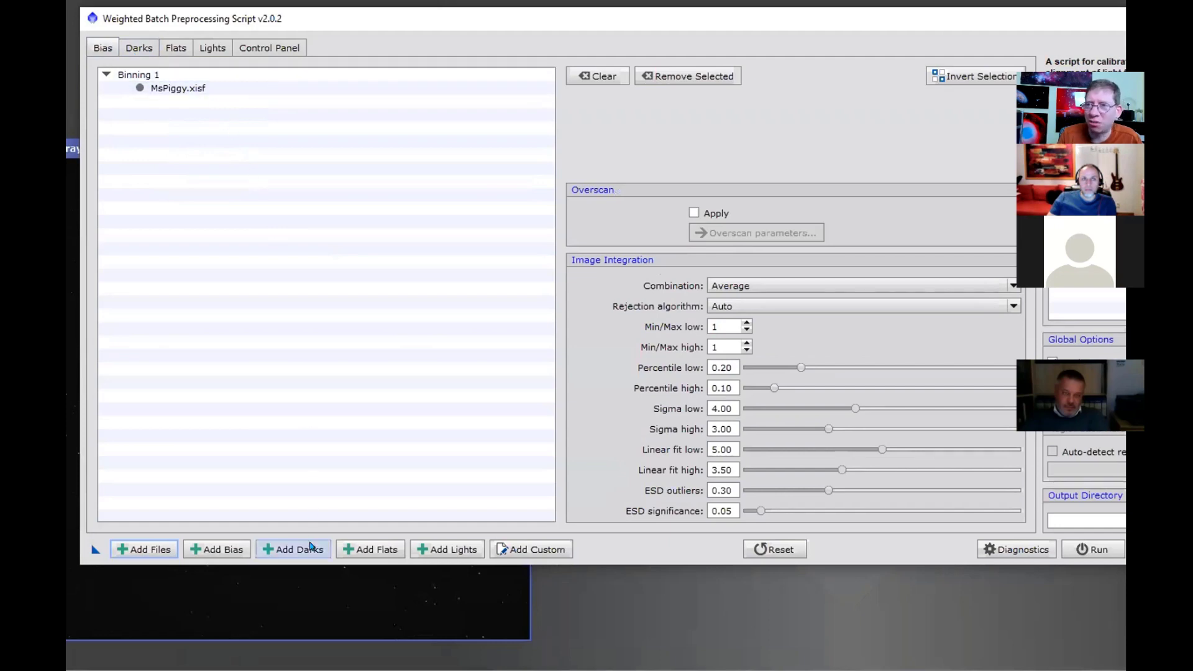
{"action": "left_click", "coordinate": [156, 552]}
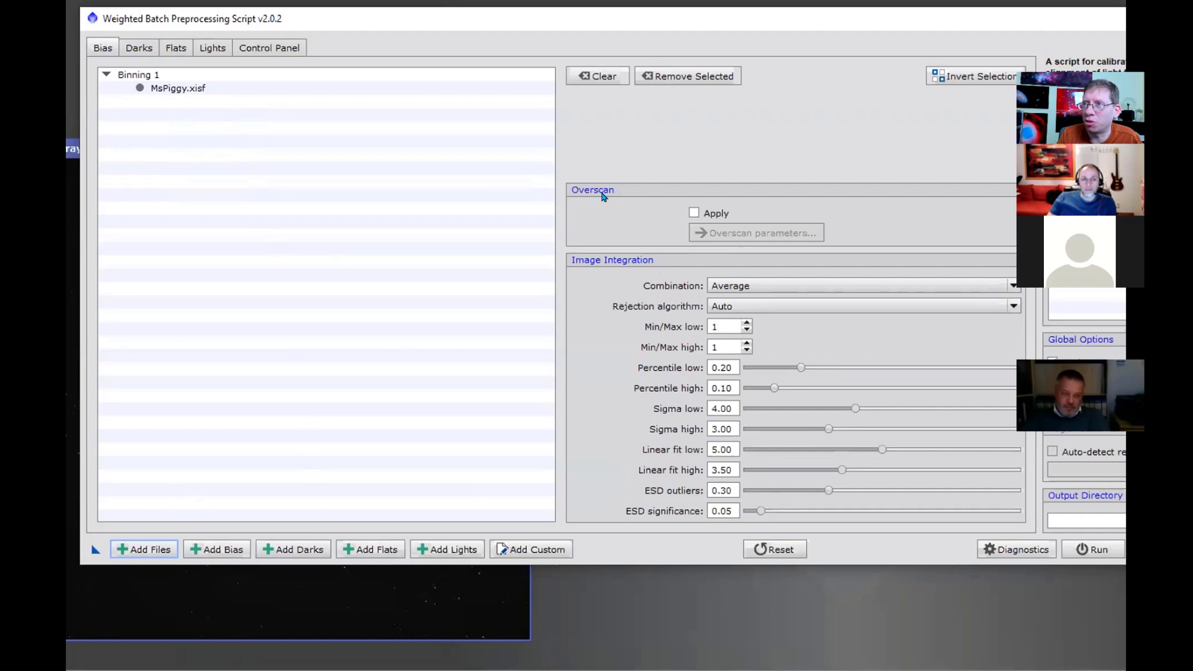
Reset WBPP to factory defaults, clearing all parameters and file lists.
{"action": "left_click", "coordinate": [775, 550]}
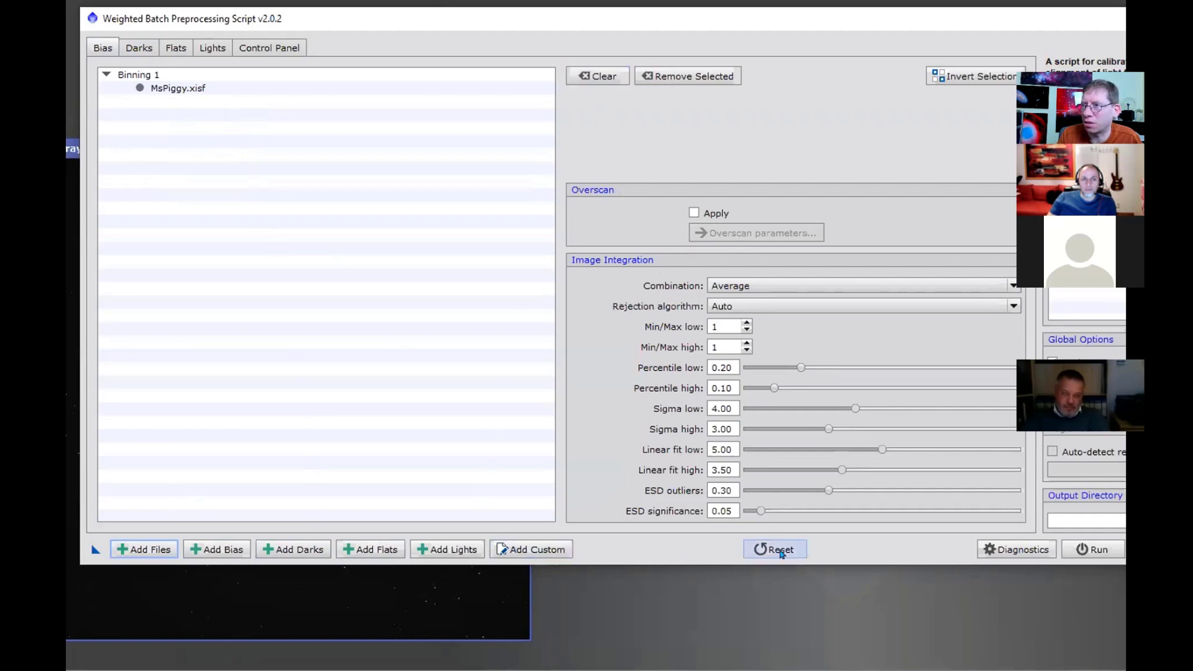
{"action": "left_click", "coordinate": [465, 267]}
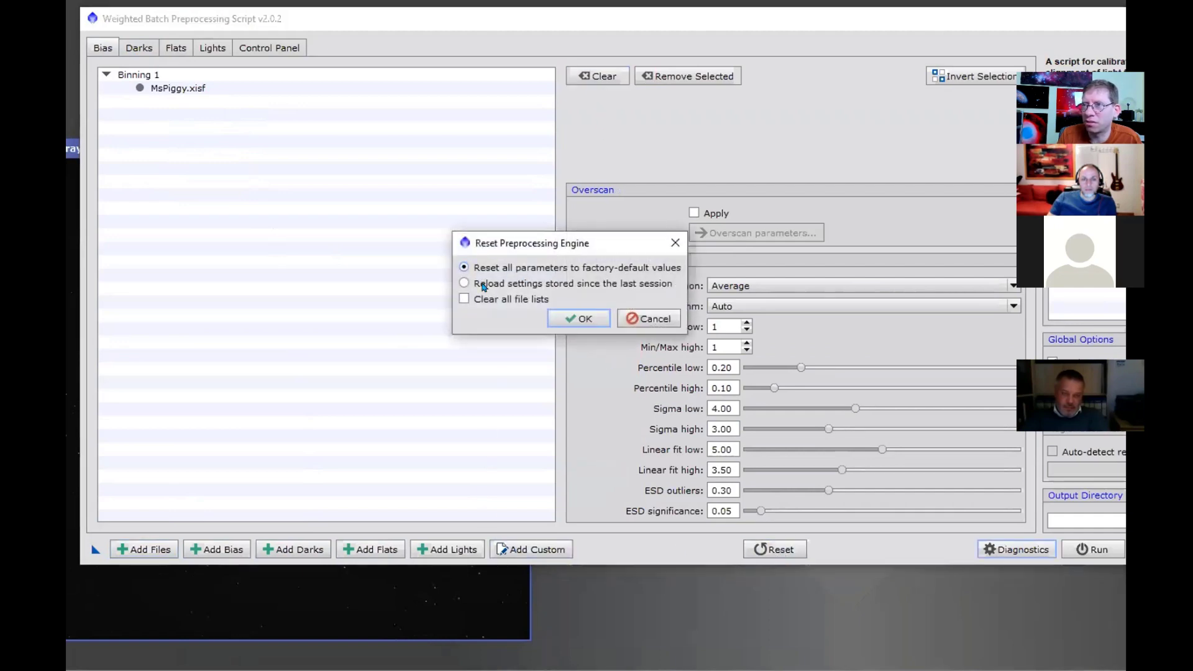
{"action": "left_click", "coordinate": [579, 319]}
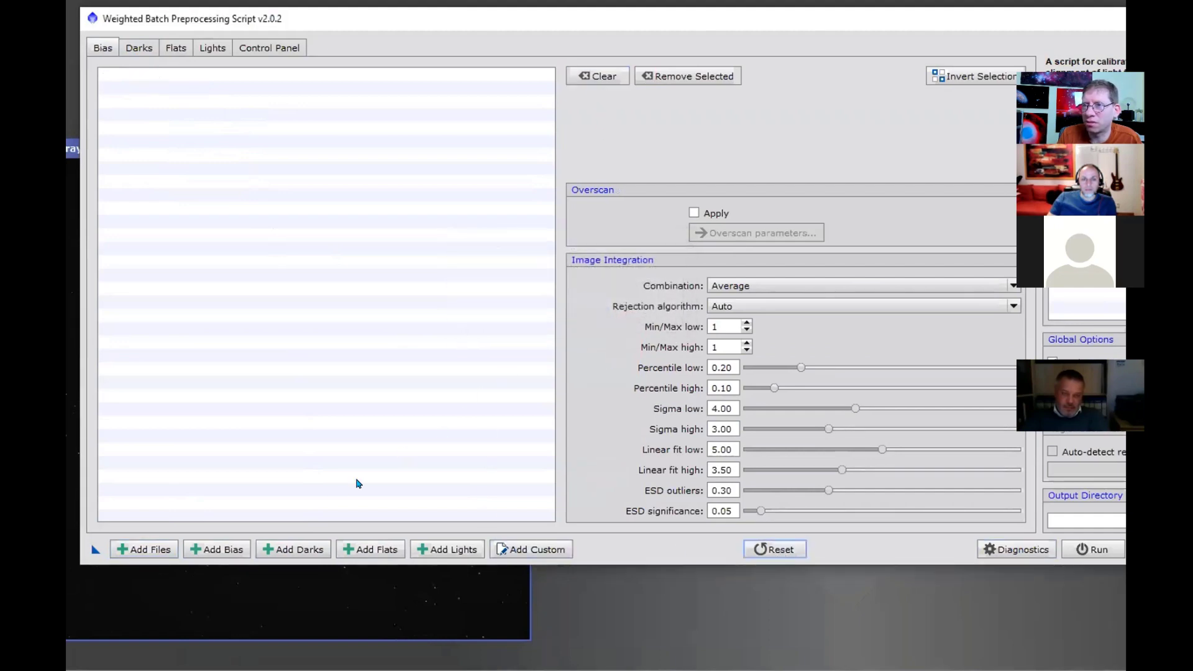
Rename the _Example folder to Masters_Example and select its five .xisf files in the file picker.
{"action": "left_click", "coordinate": [144, 550]}
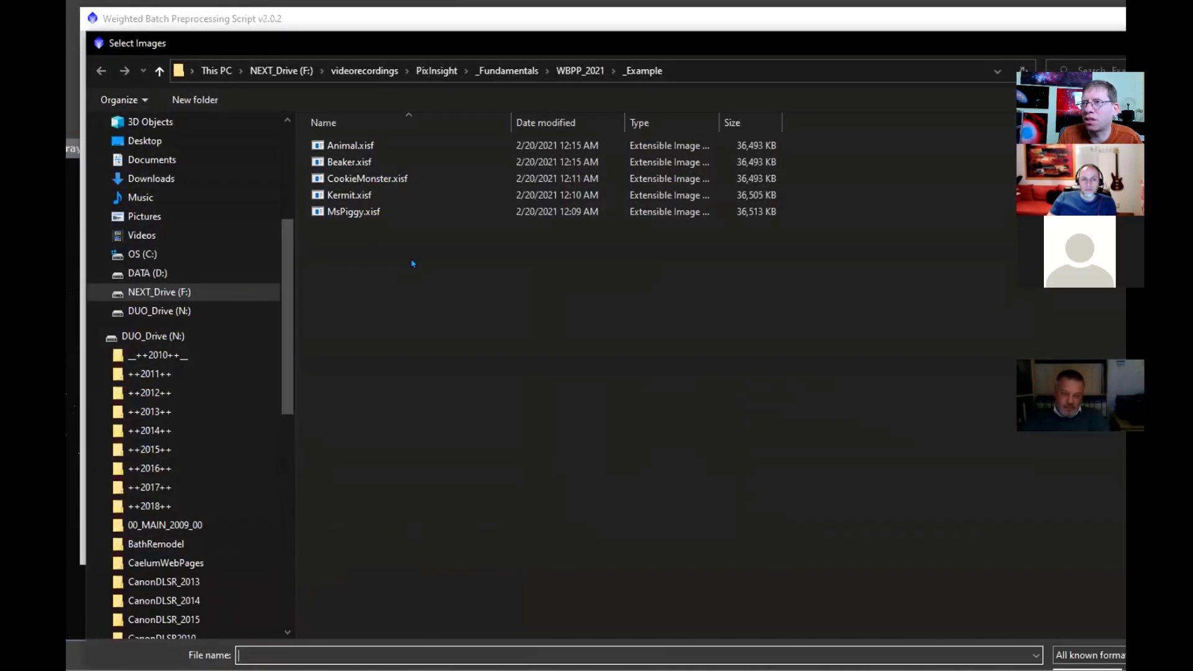
{"action": "left_click", "coordinate": [580, 70]}
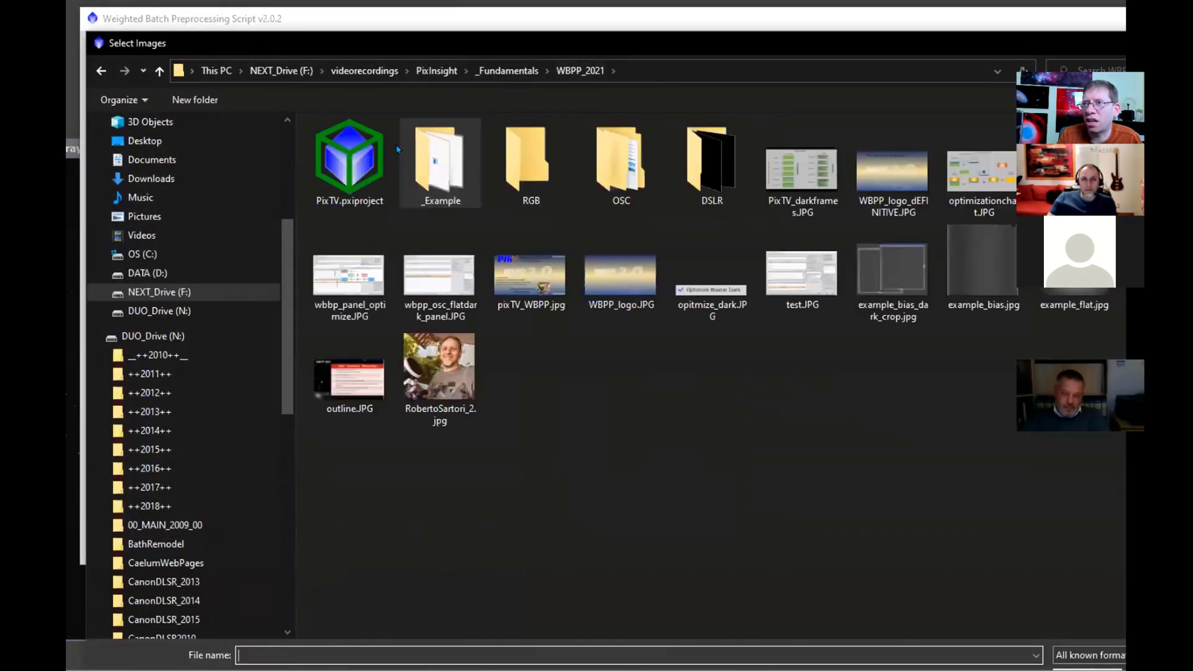
{"action": "left_click", "coordinate": [422, 200]}
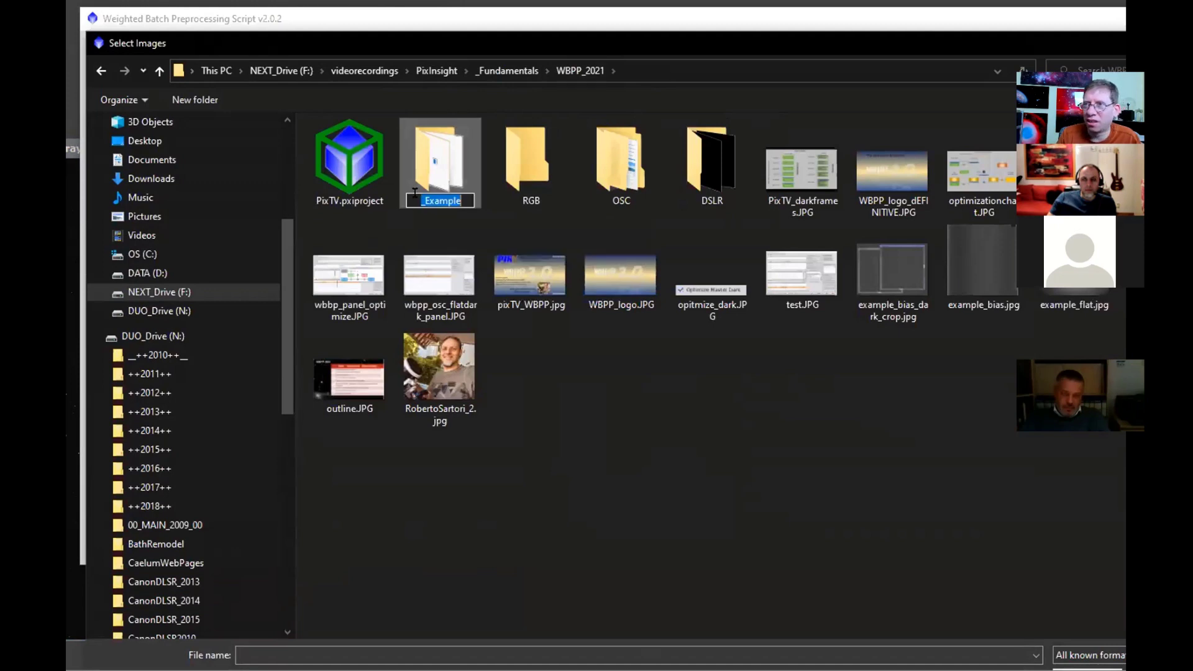
{"action": "type", "text": "Master"}
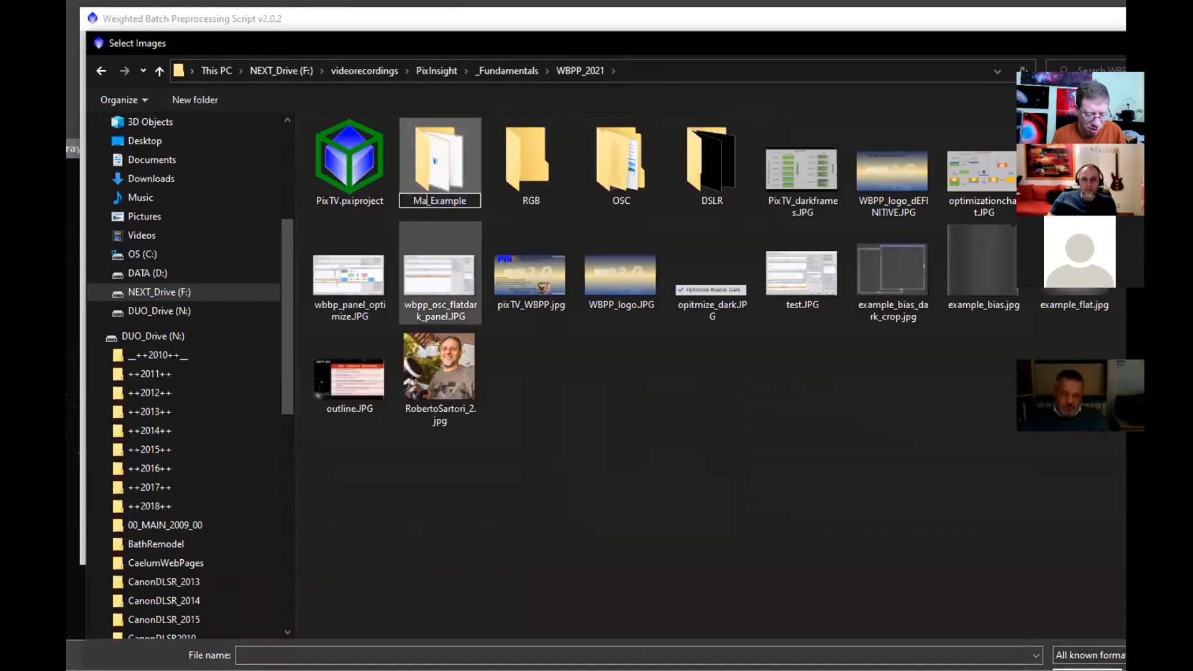
{"action": "type", "text": "s"}
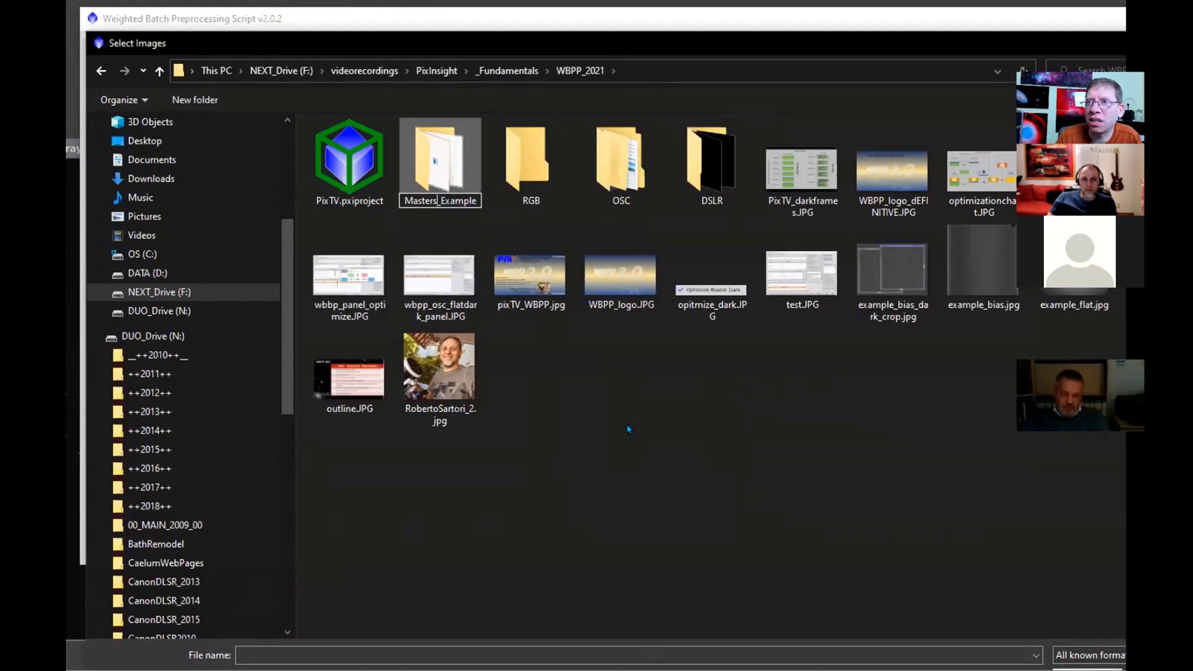
{"action": "double_click", "coordinate": [439, 185]}
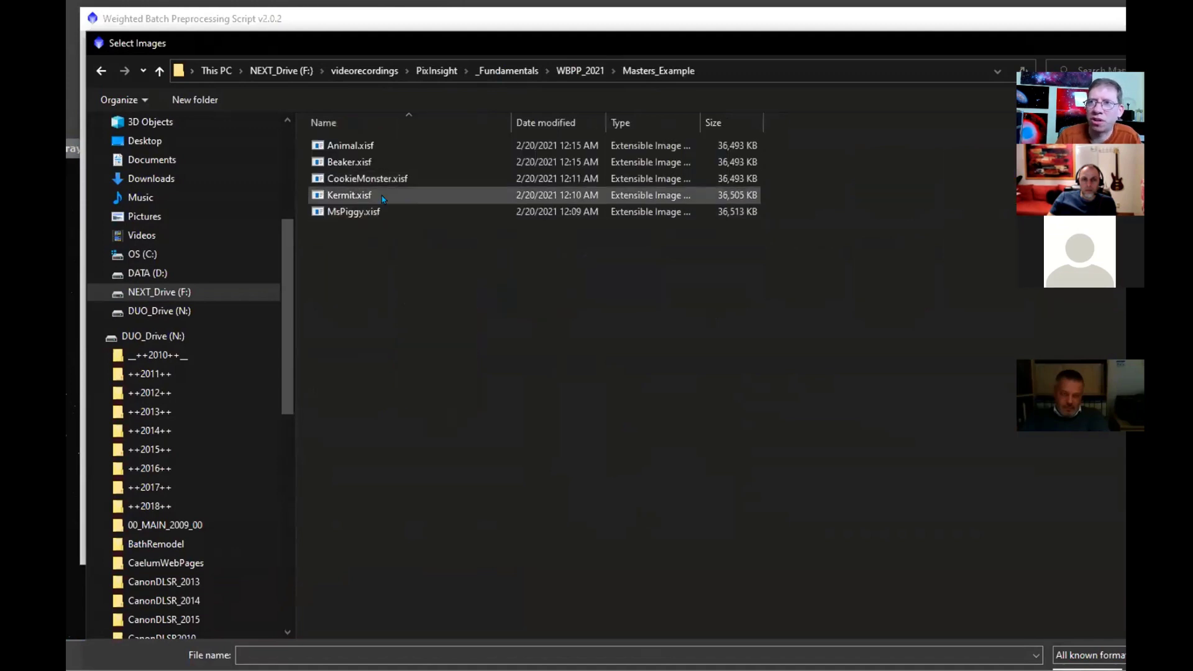
{"action": "left_click", "coordinate": [439, 180]}
{"action": "key", "text": "ctrl+a"}
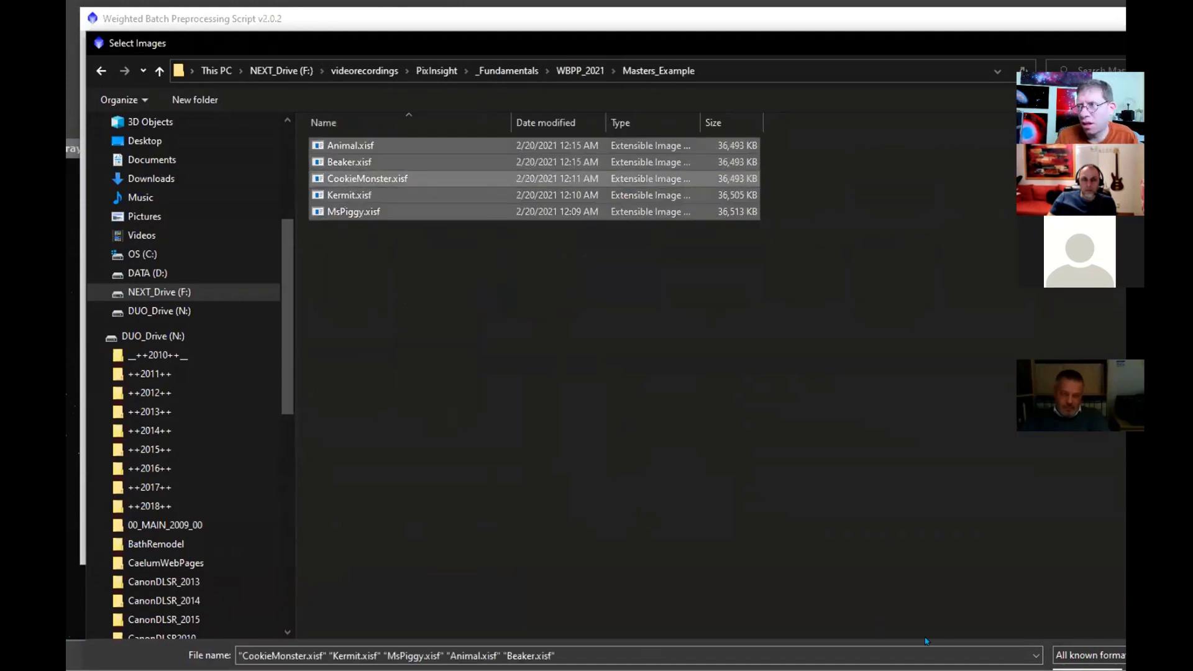
Load the masters and confirm Kermit is the 600s dark; CookieMonster, Animal, Beaker are blue, green, red flats.
{"action": "key", "text": "Return"}
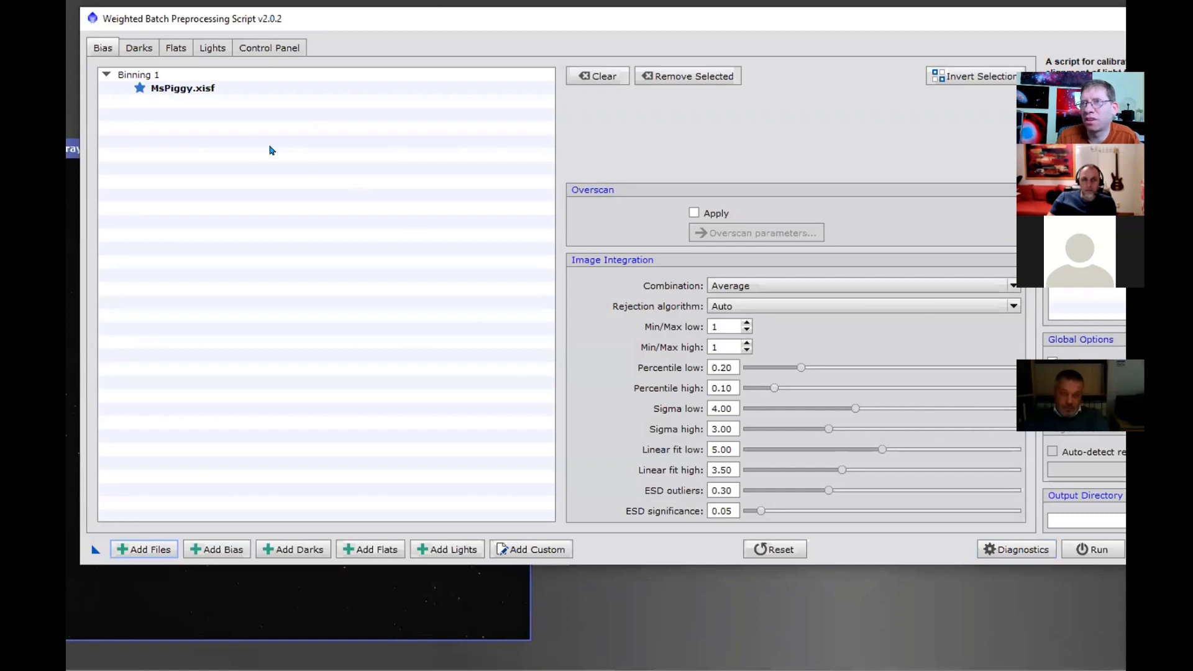
{"action": "left_click", "coordinate": [131, 45]}
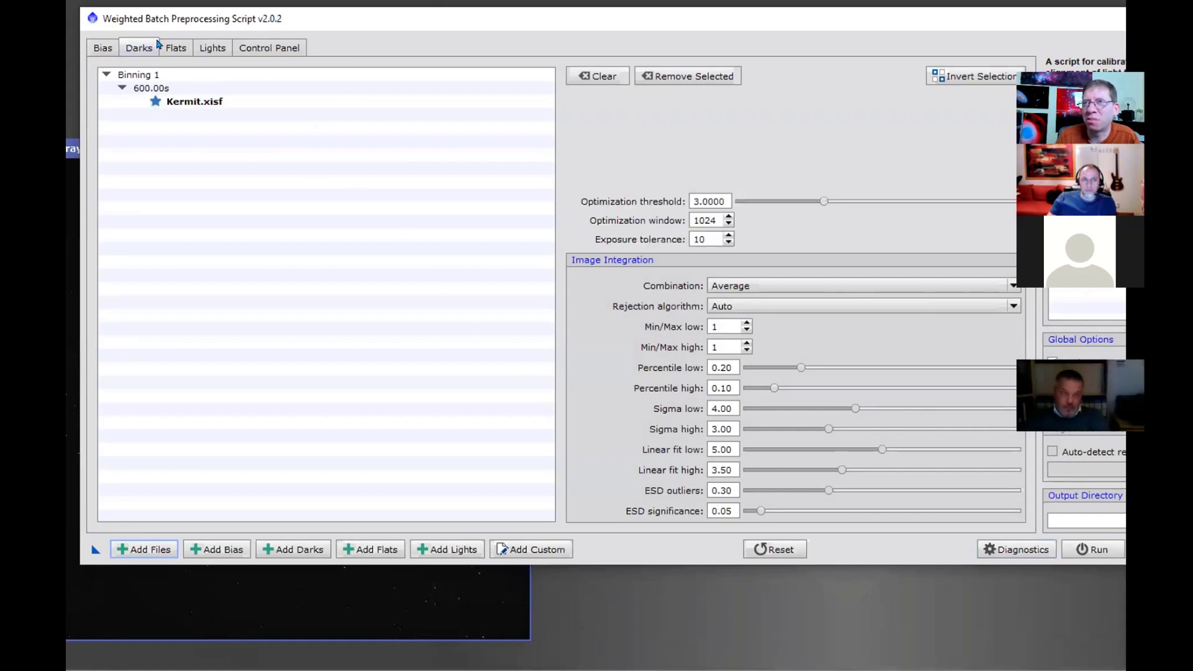
{"action": "left_click", "coordinate": [173, 48]}
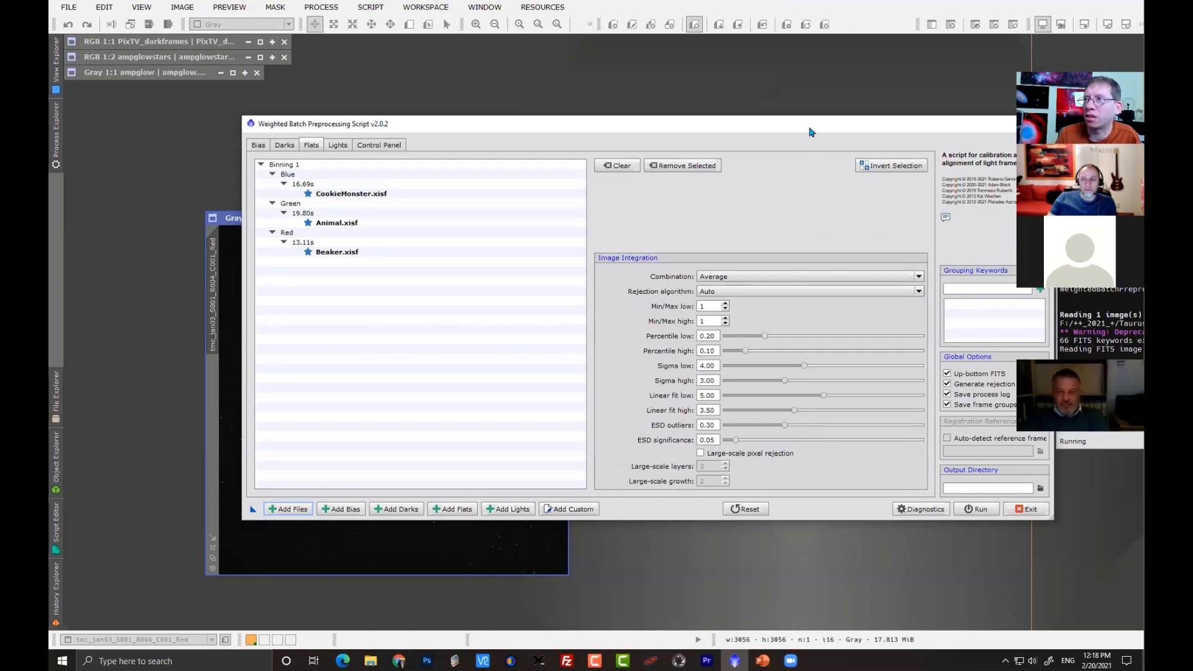
Exit the WBPP script and bring up the YouTube 'Definitive Guide to WBPP 2.0' video in Chrome.
{"action": "left_click_drag", "start_coordinate": [804, 129], "coordinate": [688, 133]}
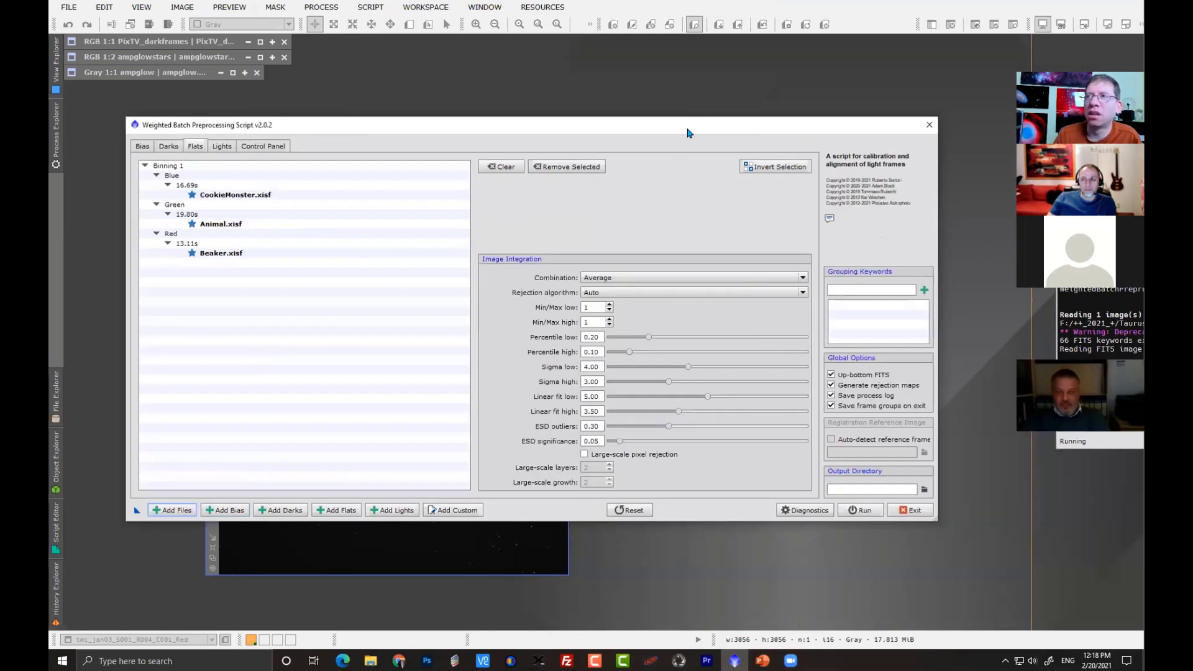
{"action": "left_click", "coordinate": [934, 128]}
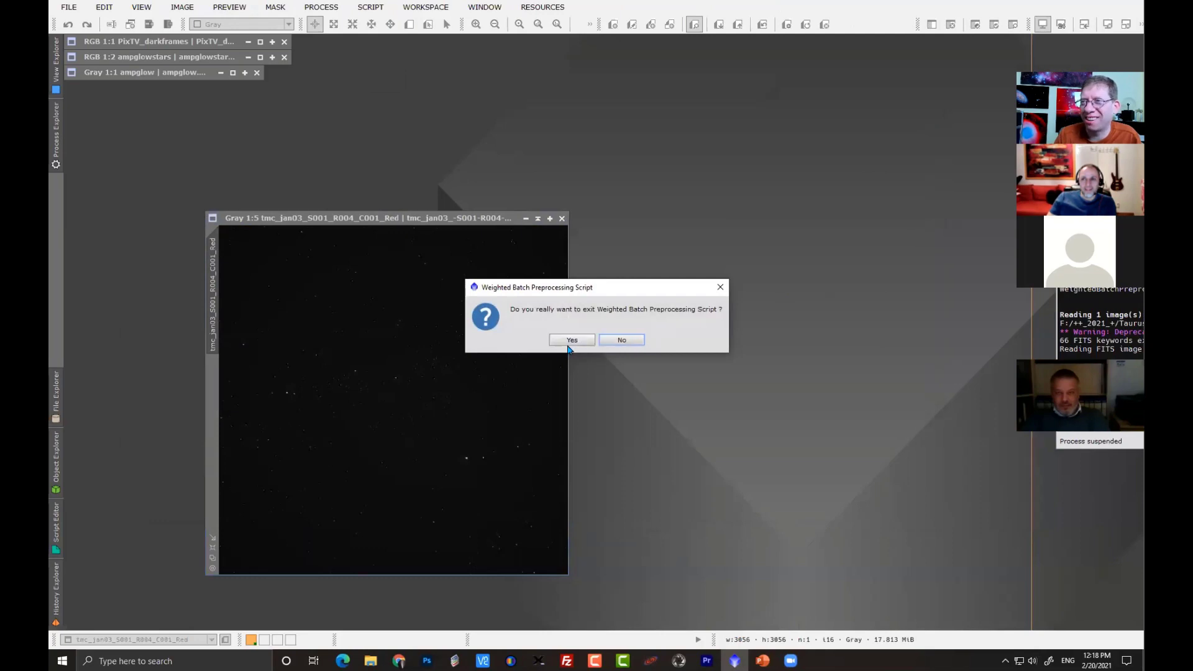
{"action": "left_click", "coordinate": [571, 342]}
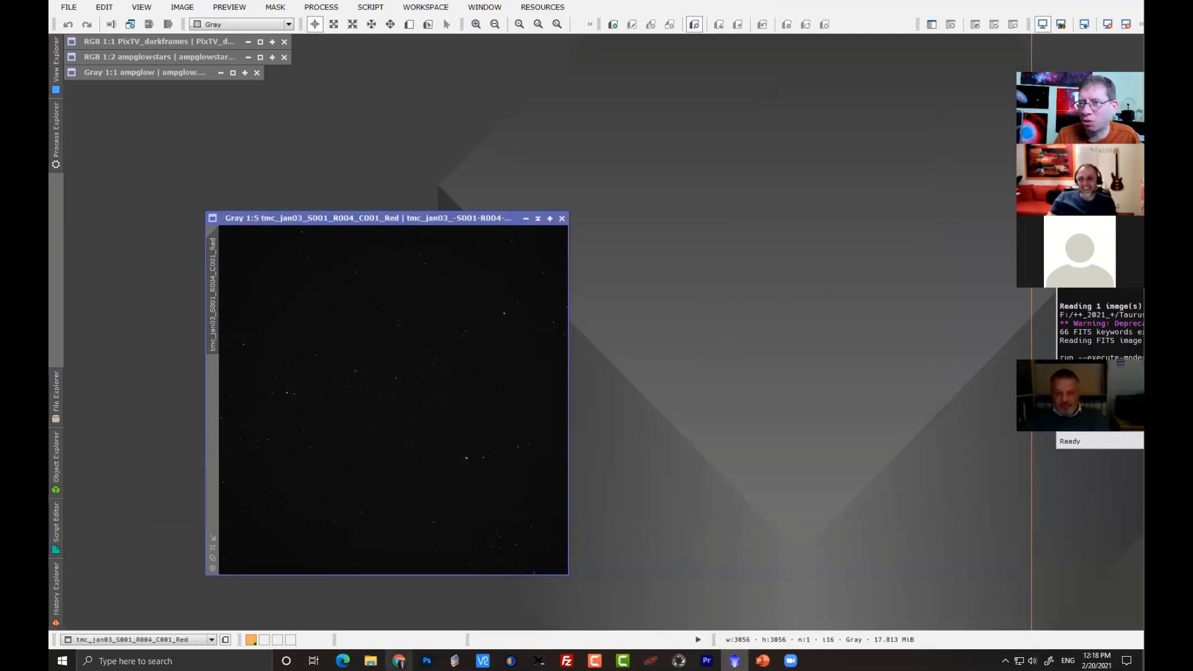
{"action": "left_click", "coordinate": [400, 661]}
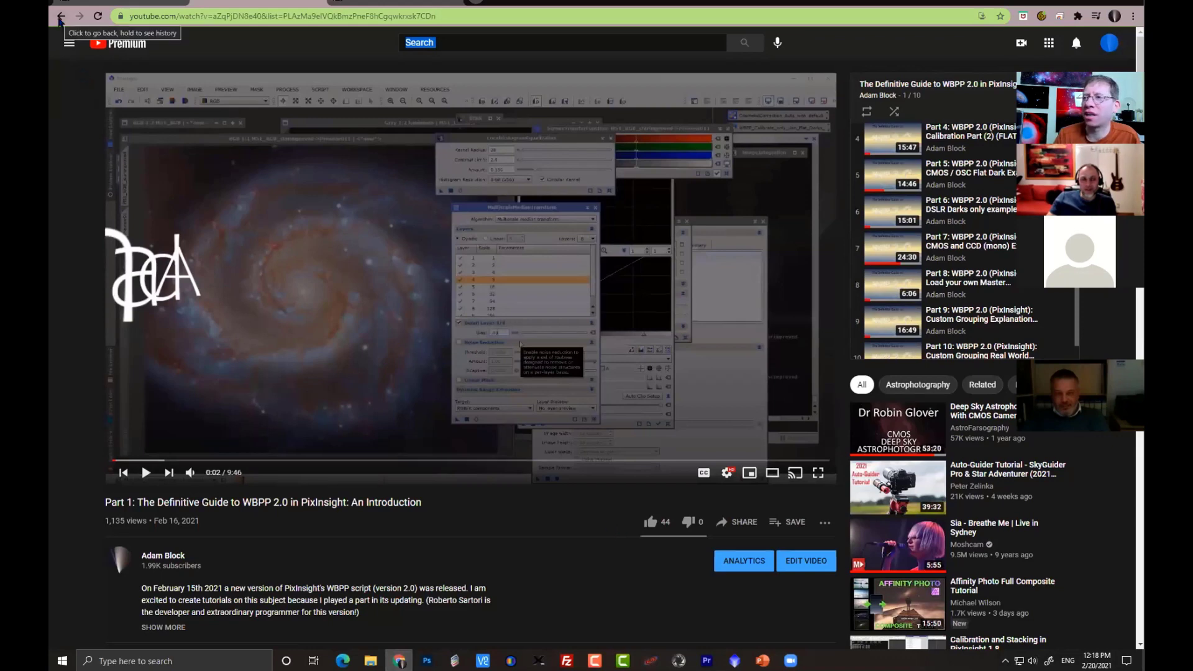
Go back from the video to the channel's Playlists page with the WBPP 2.0 series.
{"action": "left_click", "coordinate": [60, 19]}
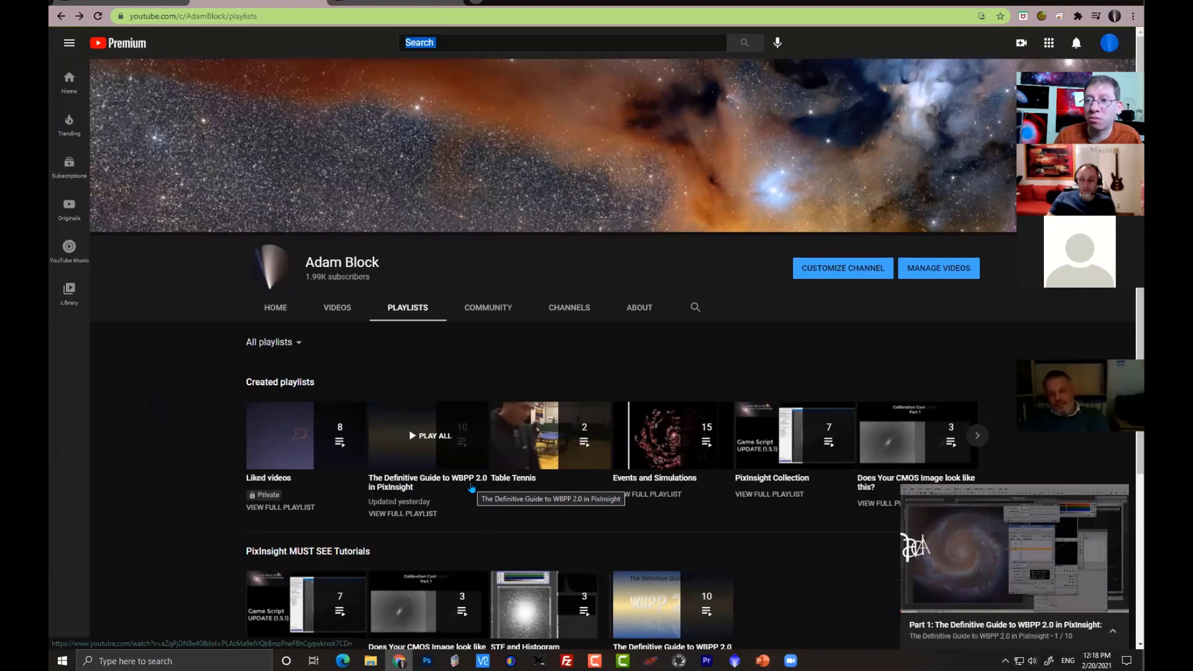
Show the Adam Block Studios PixInsight FastTrack Training page ($60) in Chrome.
{"action": "key", "text": "alt+Tab"}
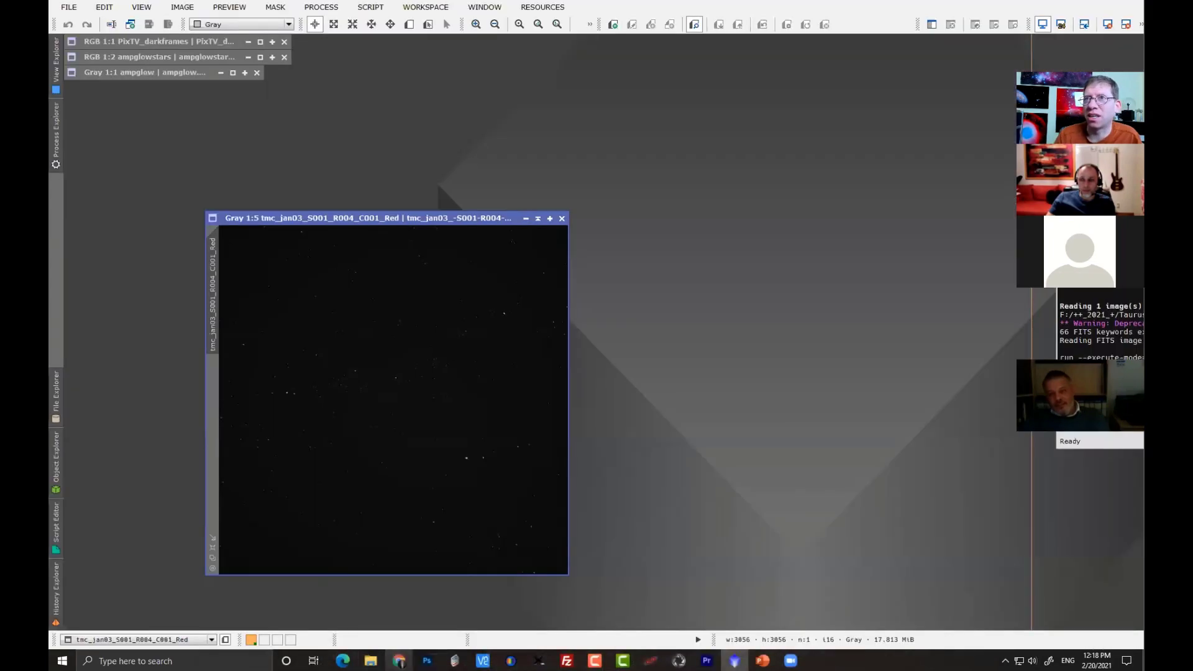
{"action": "left_click", "coordinate": [399, 660]}
{"action": "left_click", "coordinate": [124, 6]}
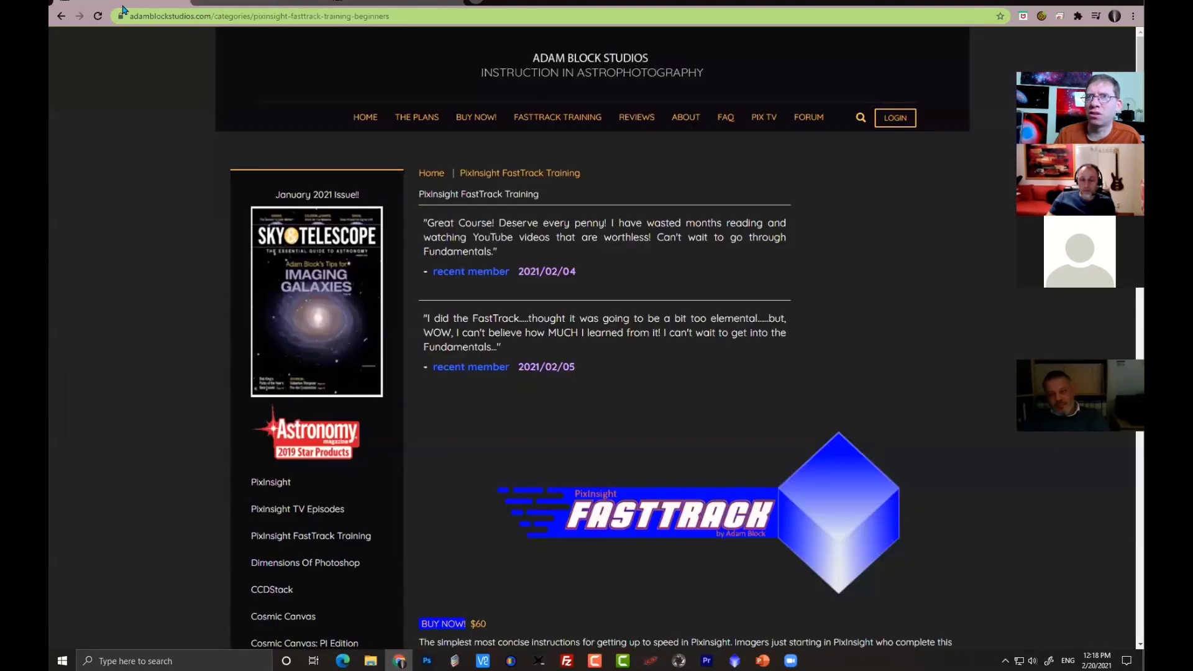